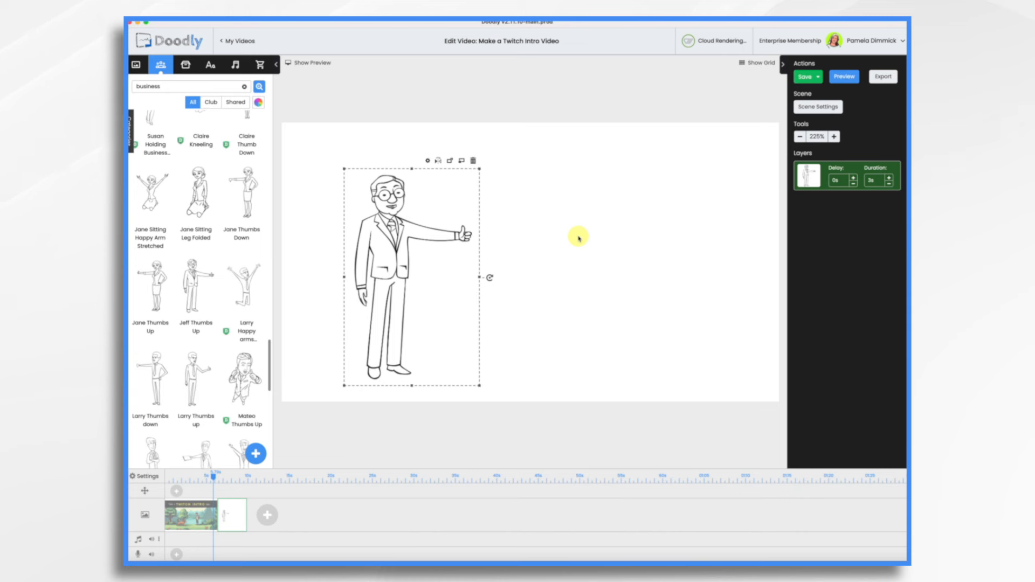
Review the finished Twitch intro title scene, and return to the second scene with the businessman
{"action": "left_click", "coordinate": [199, 519]}
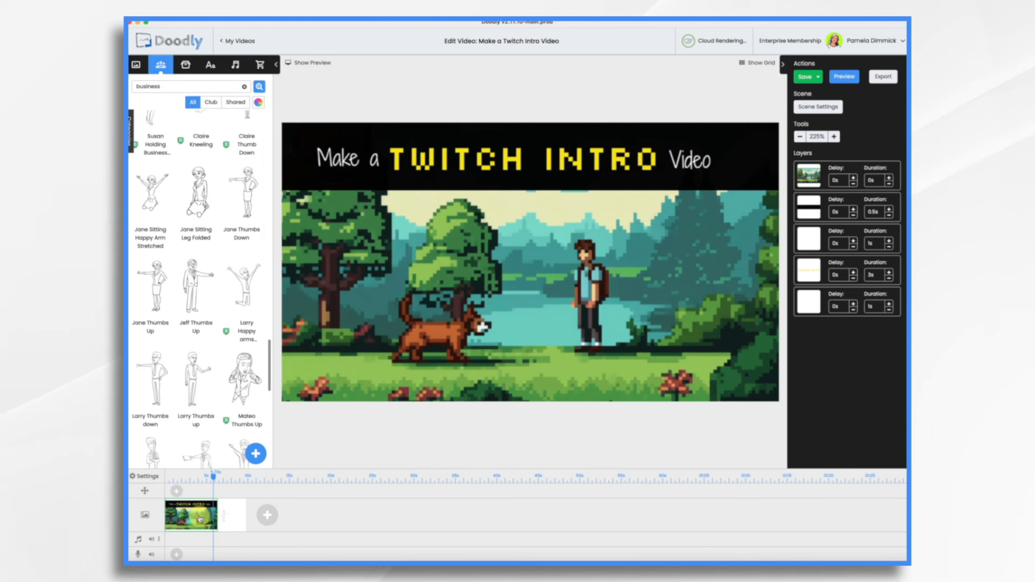
{"action": "left_click", "coordinate": [233, 519]}
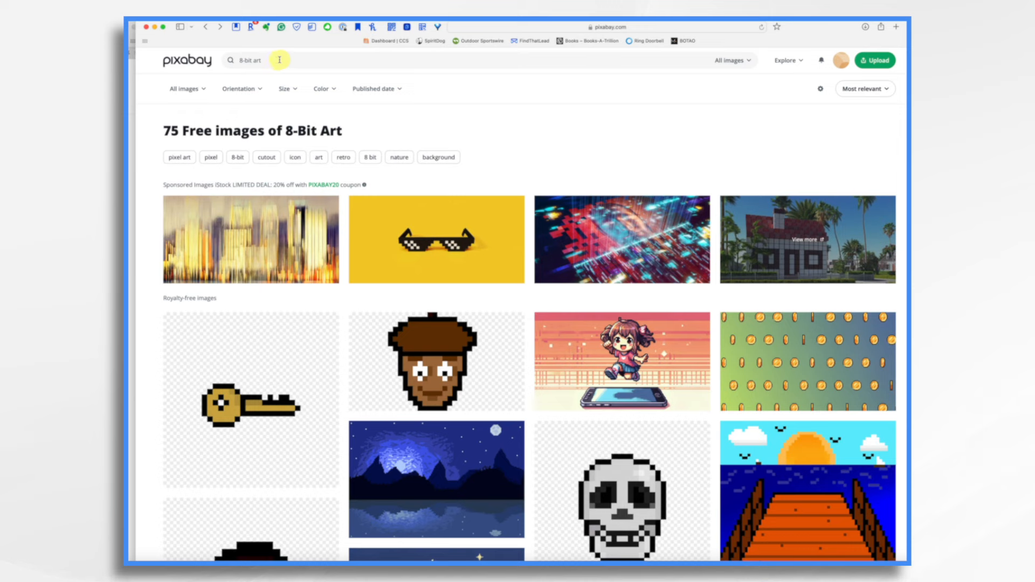
Switch to Pixabay, find the frogs illustration among the 8-bit art images, and download it as the 1920×1046 PNG
{"action": "scroll", "coordinate": [492, 351], "scroll_direction": "down", "scroll_amount": 5}
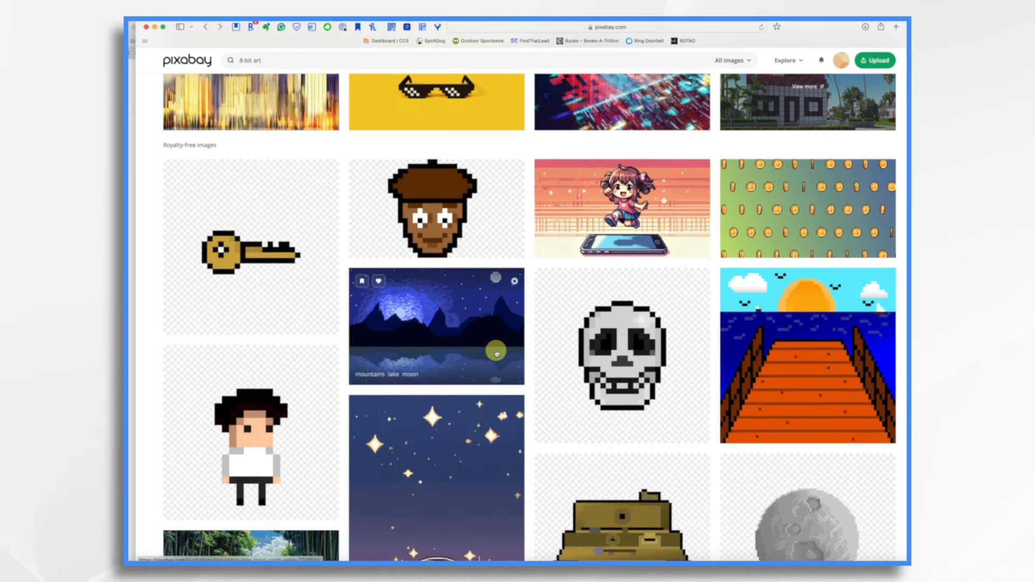
{"action": "scroll", "coordinate": [497, 353], "scroll_direction": "down", "scroll_amount": 5}
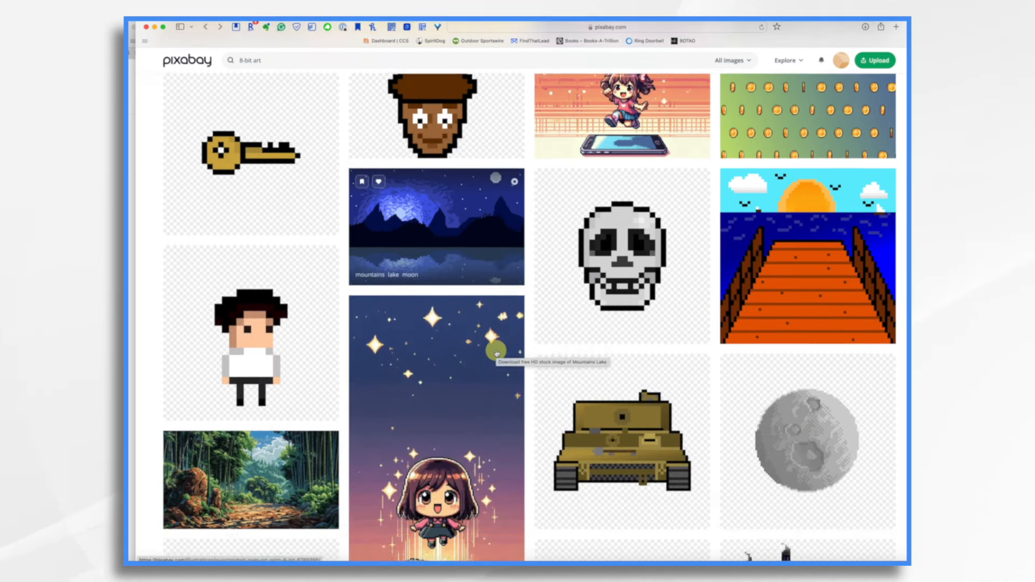
{"action": "scroll", "coordinate": [496, 353], "scroll_direction": "down", "scroll_amount": 10}
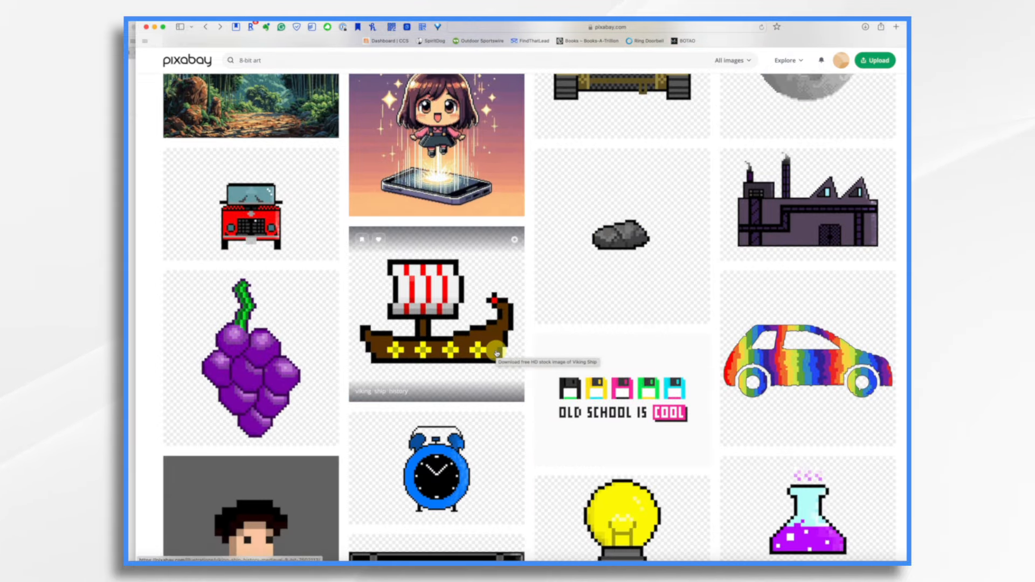
{"action": "scroll", "coordinate": [496, 353], "scroll_direction": "down", "scroll_amount": 1}
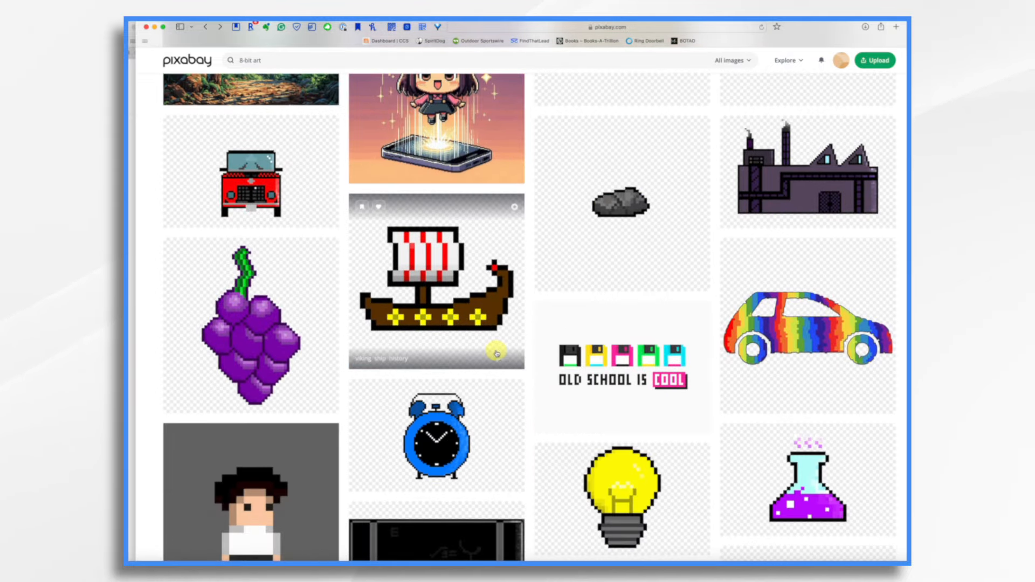
{"action": "scroll", "coordinate": [496, 353], "scroll_direction": "down", "scroll_amount": 6}
{"action": "scroll", "coordinate": [496, 353], "scroll_direction": "down", "scroll_amount": 4}
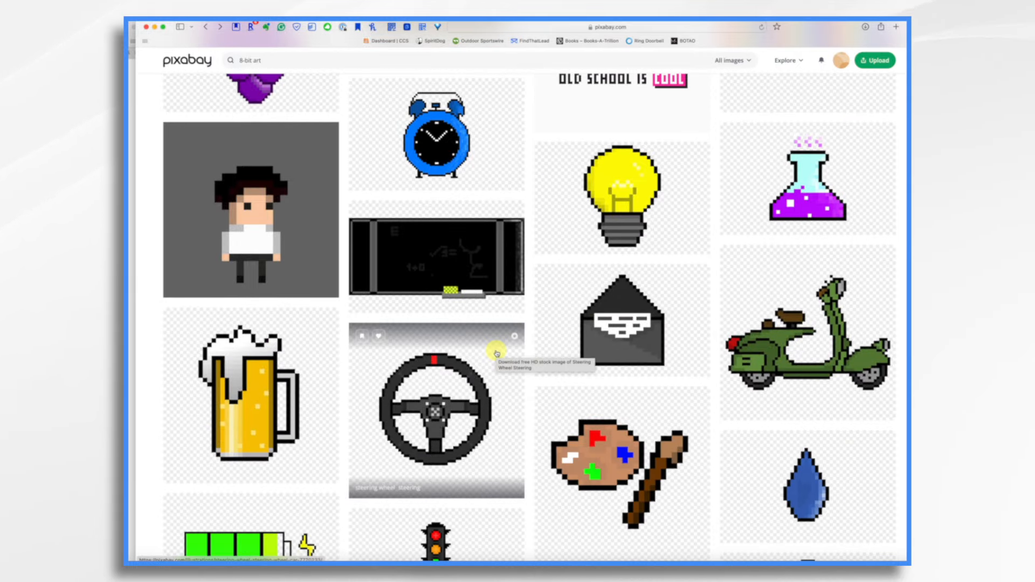
{"action": "scroll", "coordinate": [497, 353], "scroll_direction": "down", "scroll_amount": 6}
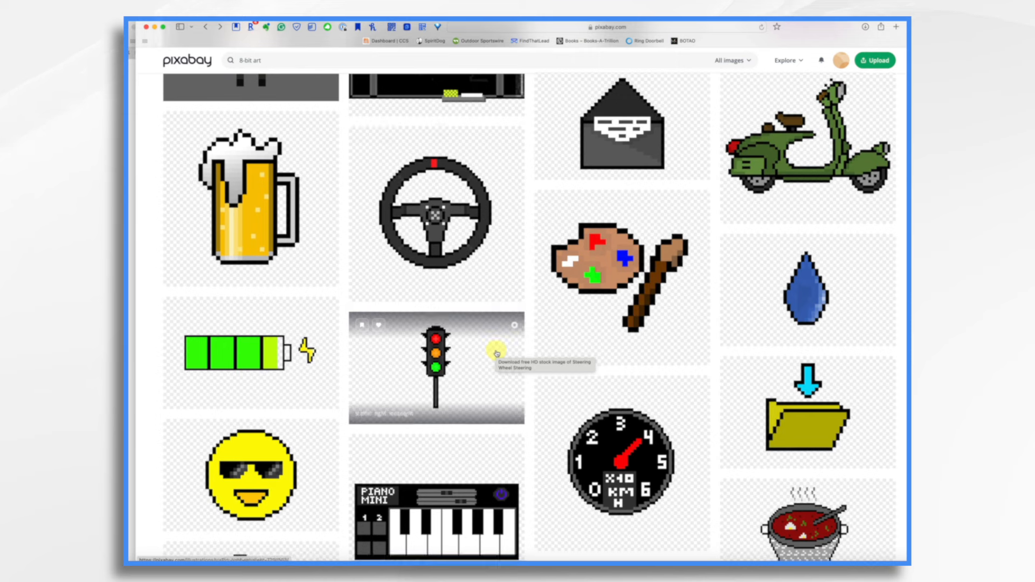
{"action": "scroll", "coordinate": [496, 353], "scroll_direction": "down", "scroll_amount": 6}
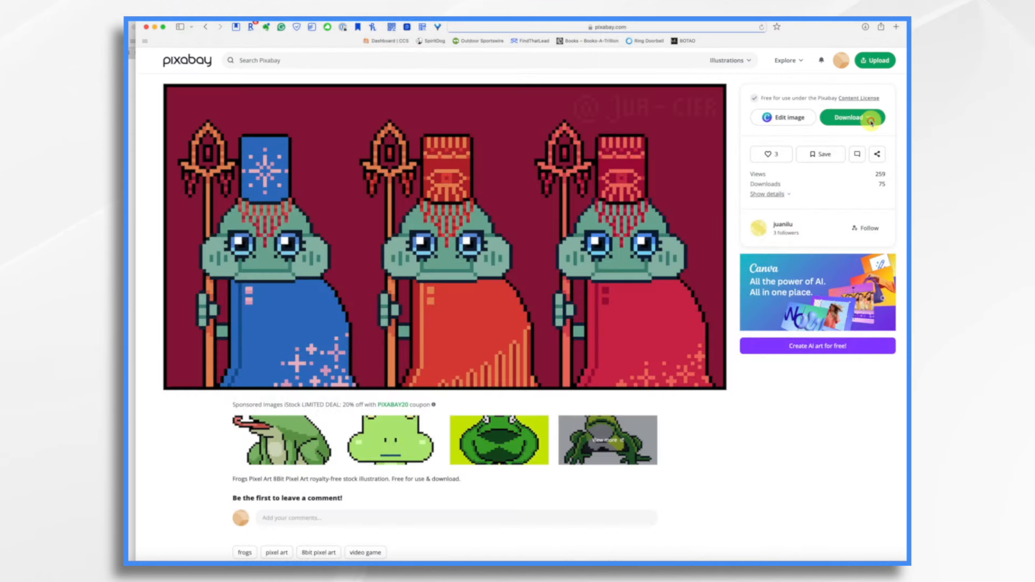
{"action": "left_click", "coordinate": [870, 119]}
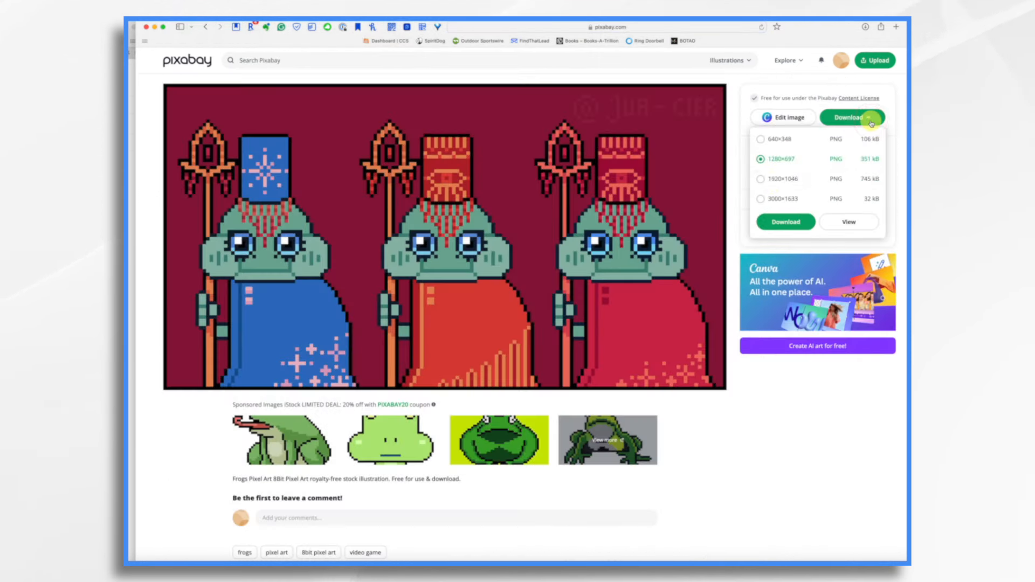
{"action": "left_click", "coordinate": [773, 184]}
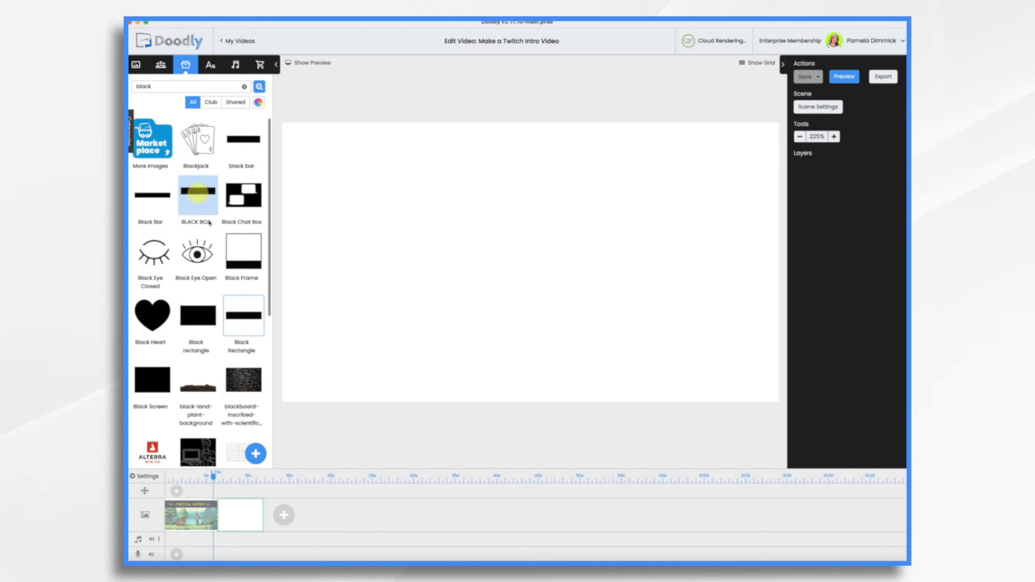
Switch to Doodly and import frogs-6826281_1920.png from the Downloads folder as a new prop for the second scene
{"action": "left_click", "coordinate": [186, 65]}
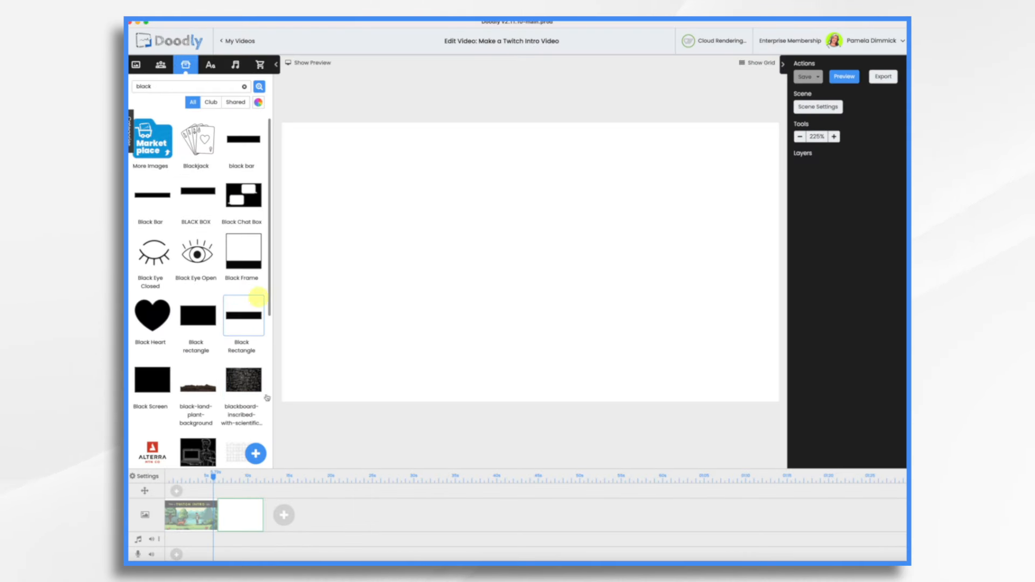
{"action": "left_click", "coordinate": [257, 455]}
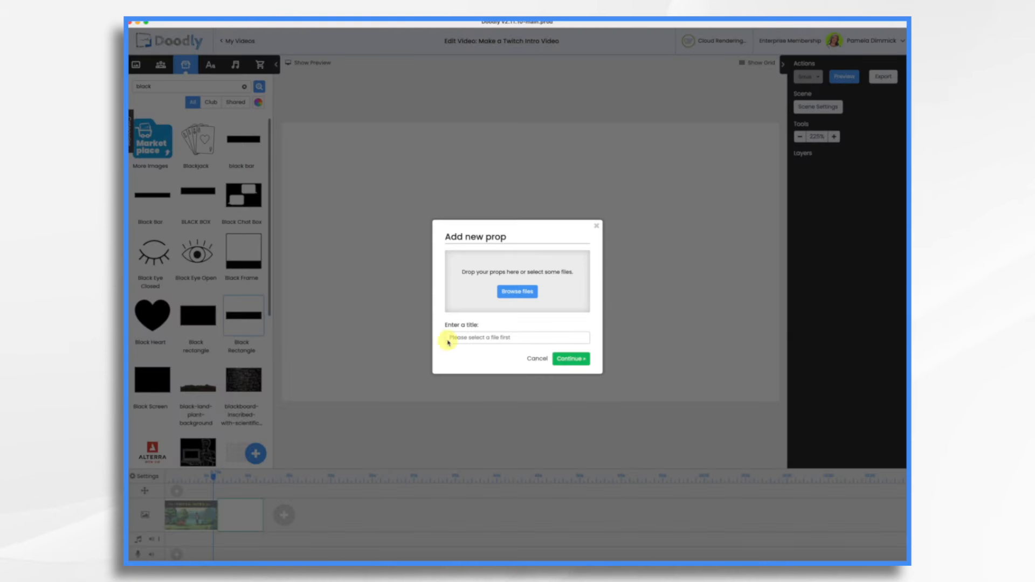
{"action": "left_click", "coordinate": [510, 293]}
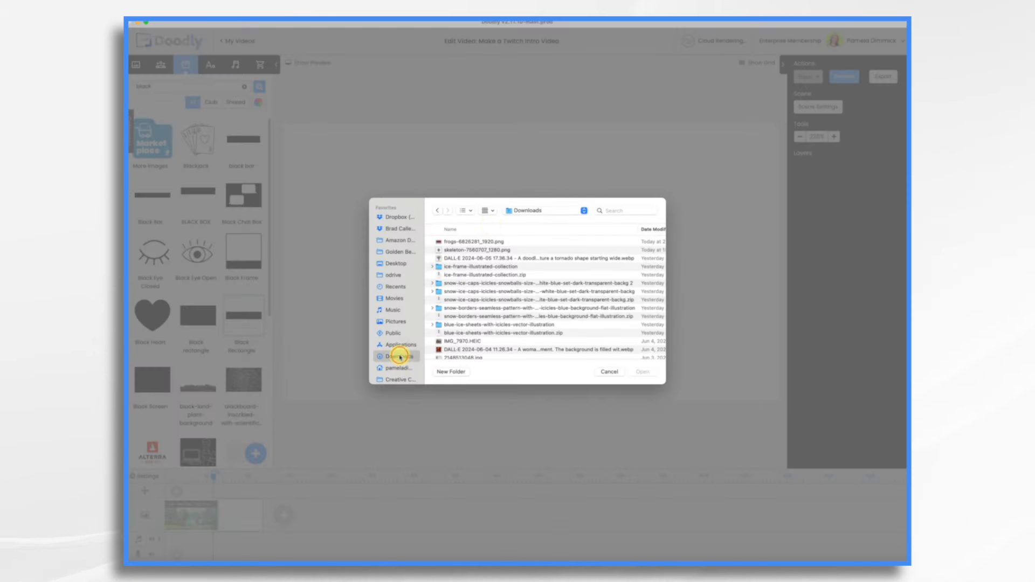
{"action": "double_click", "coordinate": [474, 232]}
{"action": "left_click", "coordinate": [571, 367]}
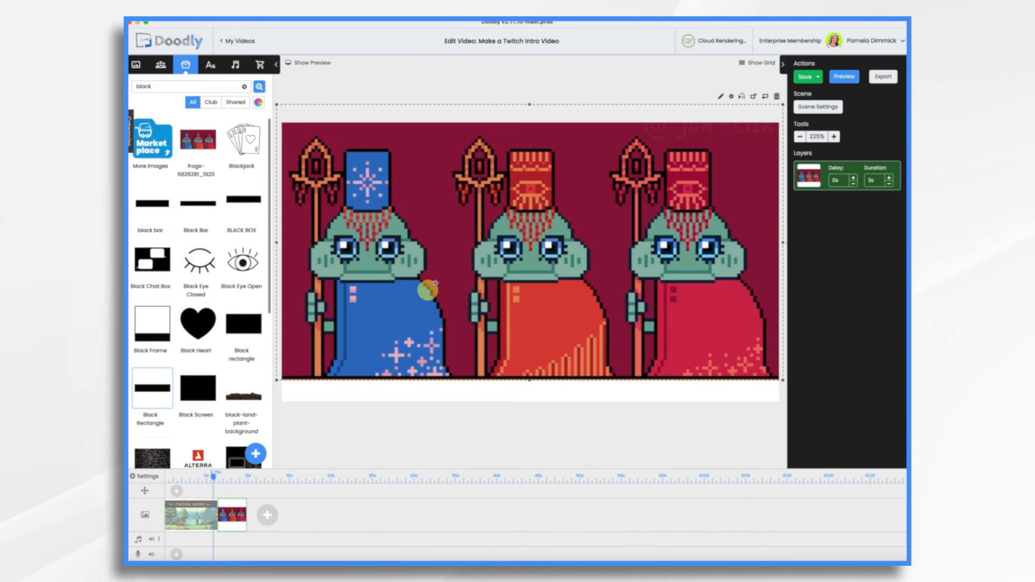
Try adding the existing Black Bar prop as a separate image and stretching it along the frogs scene's lower edge
{"action": "left_click", "coordinate": [193, 525]}
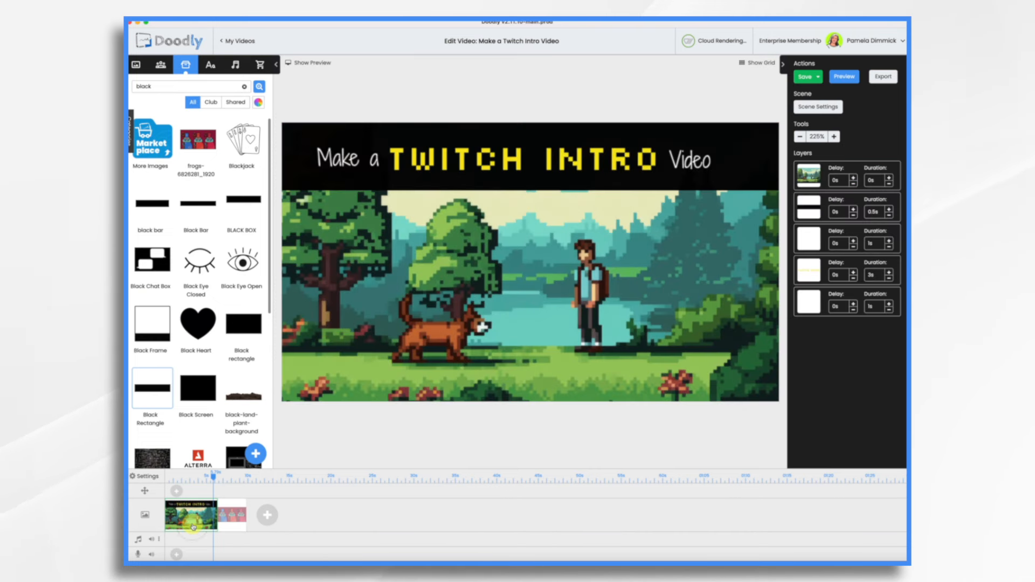
{"action": "left_click", "coordinate": [228, 523]}
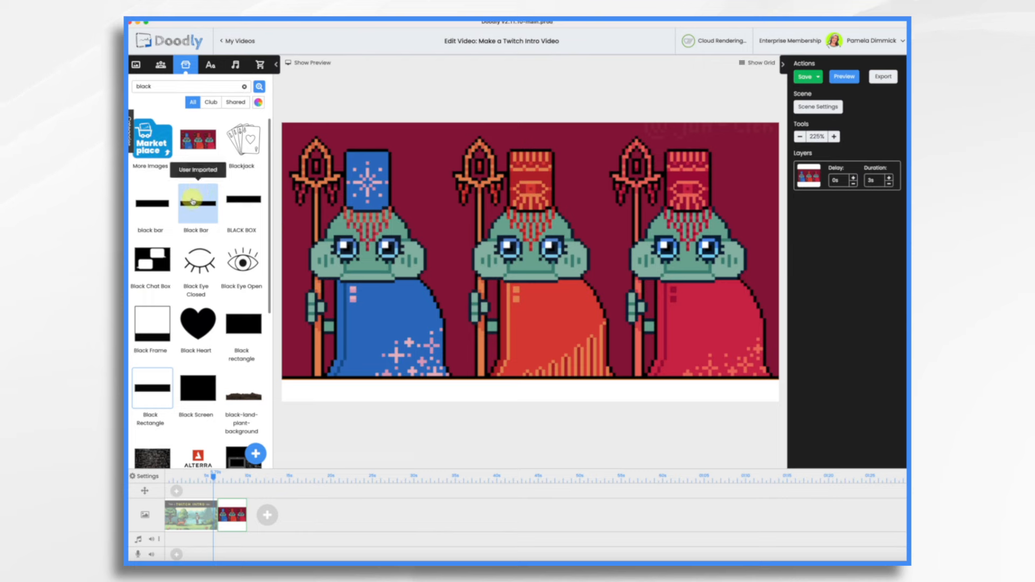
{"action": "left_click_drag", "start_coordinate": [192, 202], "coordinate": [403, 367]}
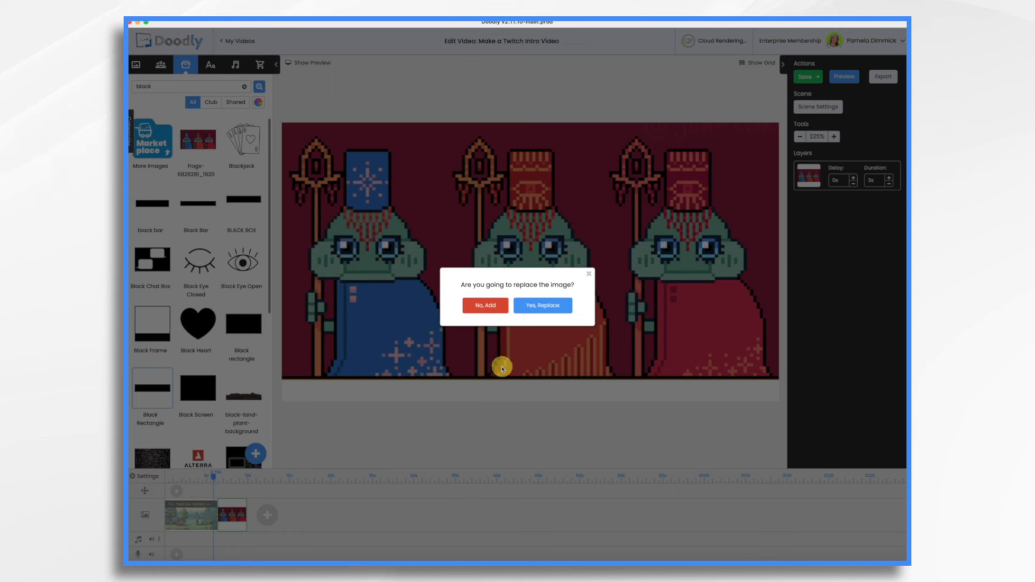
{"action": "left_click", "coordinate": [495, 308]}
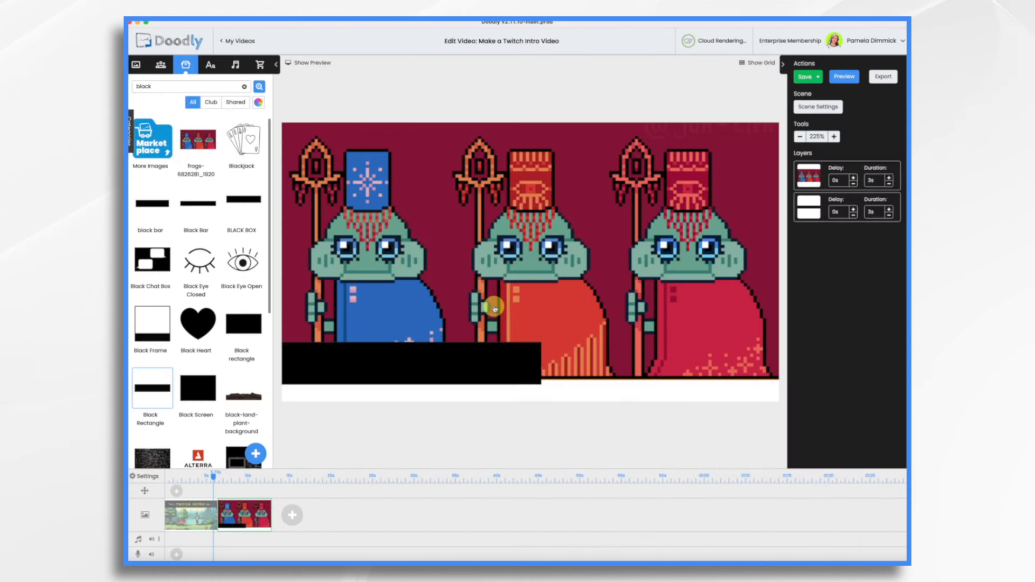
{"action": "left_click_drag", "start_coordinate": [353, 361], "coordinate": [383, 383]}
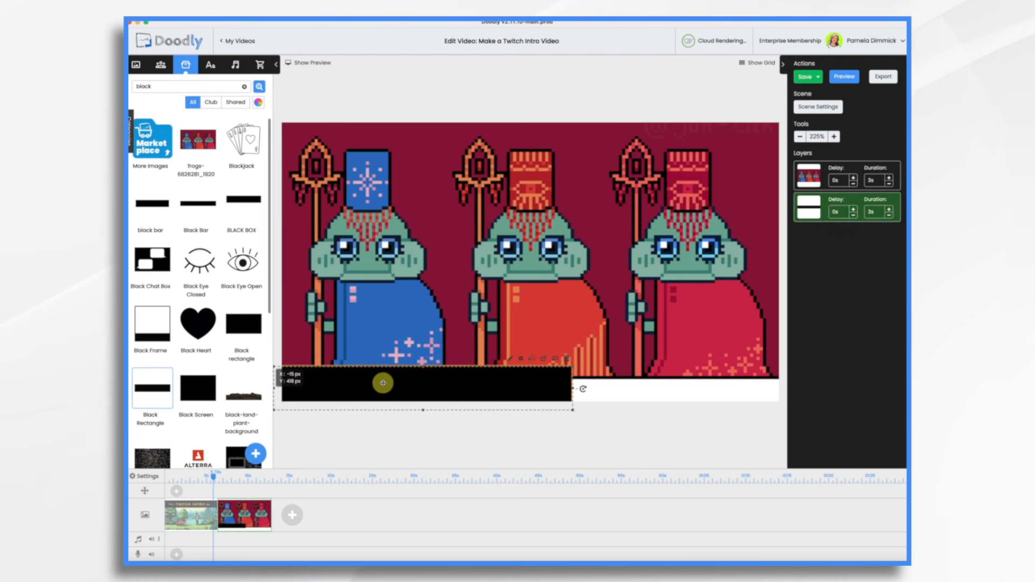
{"action": "left_click_drag", "start_coordinate": [572, 388], "coordinate": [750, 385]}
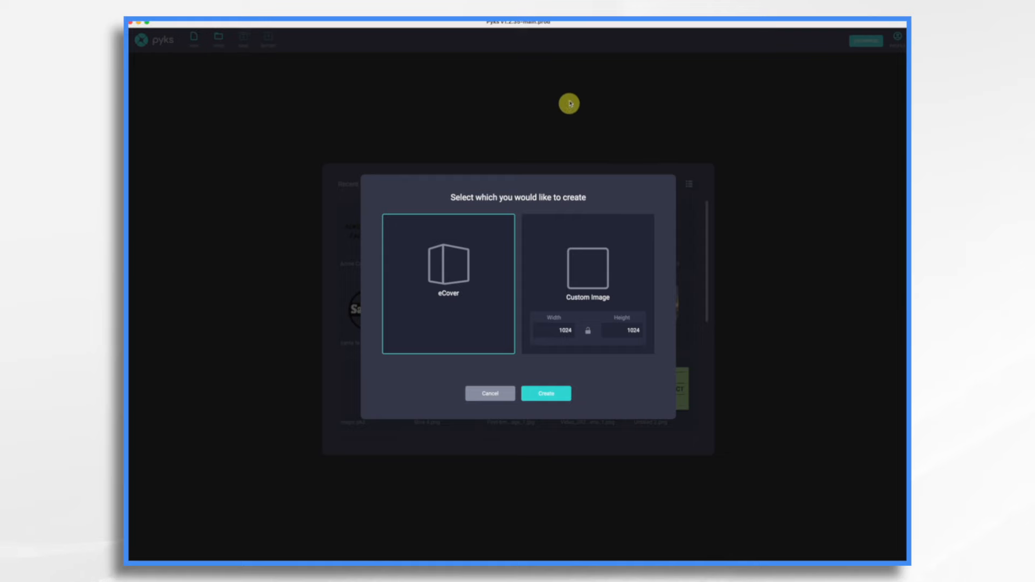
Switch to Pyks and create a custom image 1920 wide by 1024 high
{"action": "left_click", "coordinate": [597, 272]}
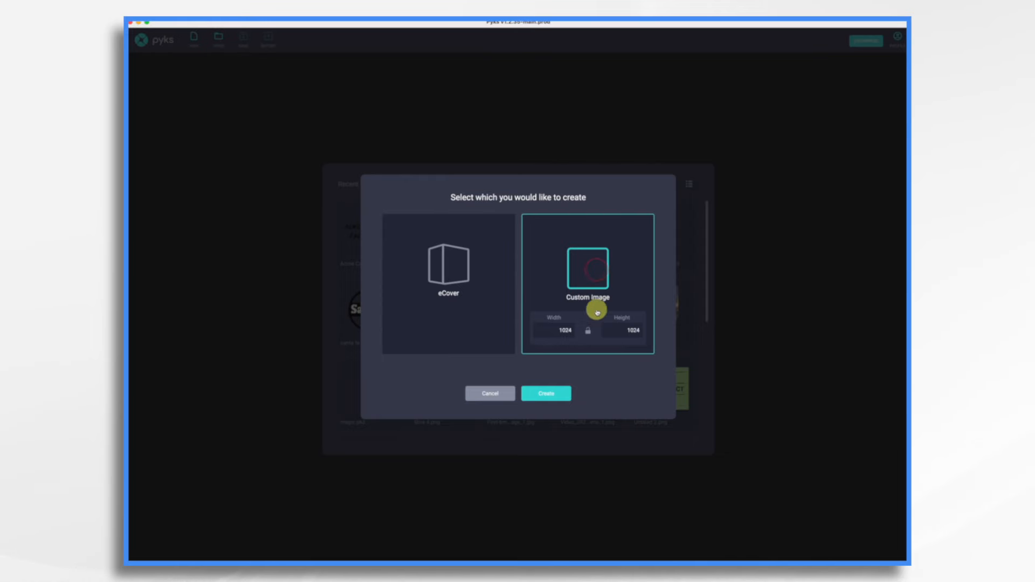
{"action": "double_click", "coordinate": [570, 330]}
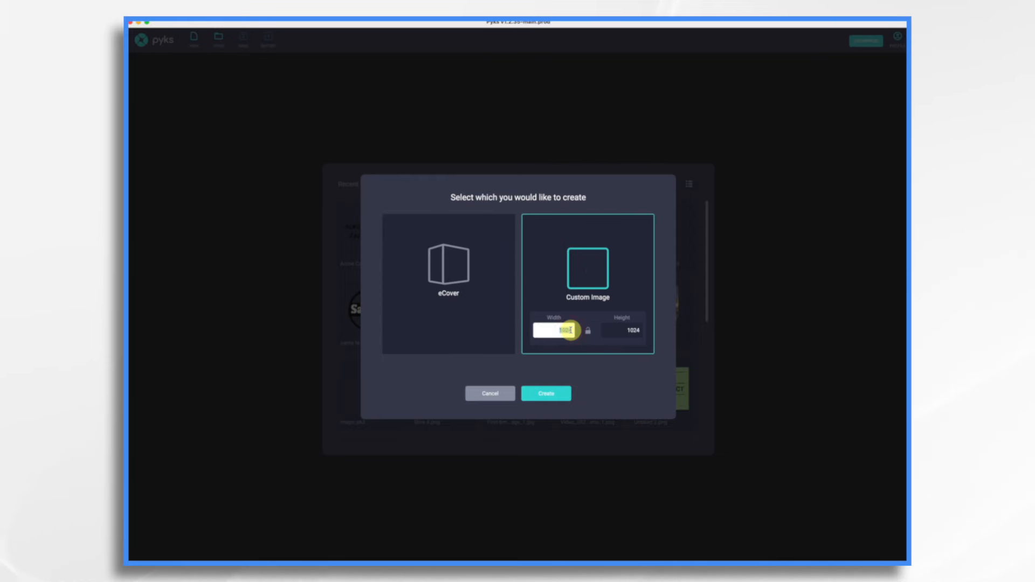
{"action": "key", "text": "Tab"}
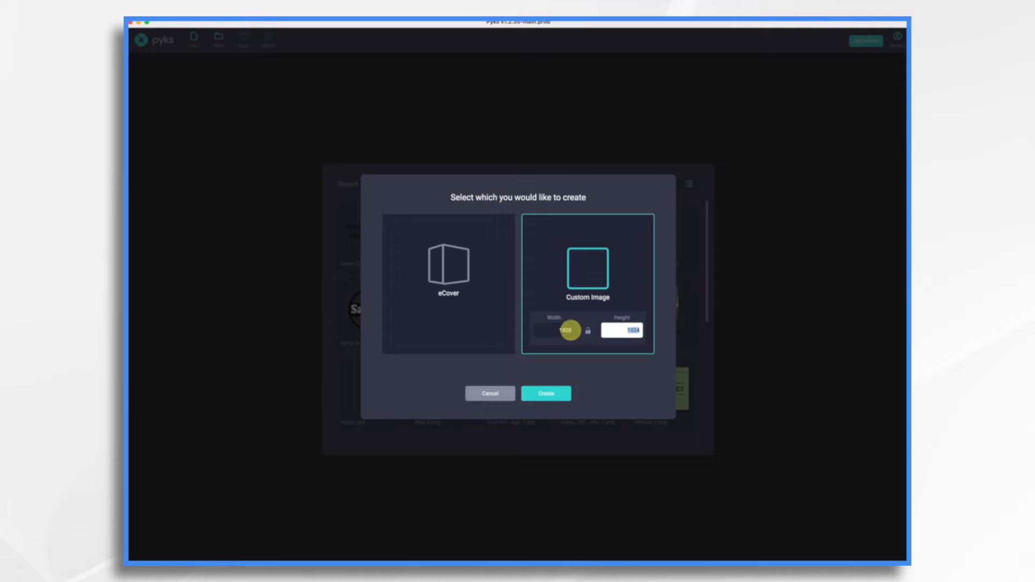
{"action": "left_click", "coordinate": [549, 395]}
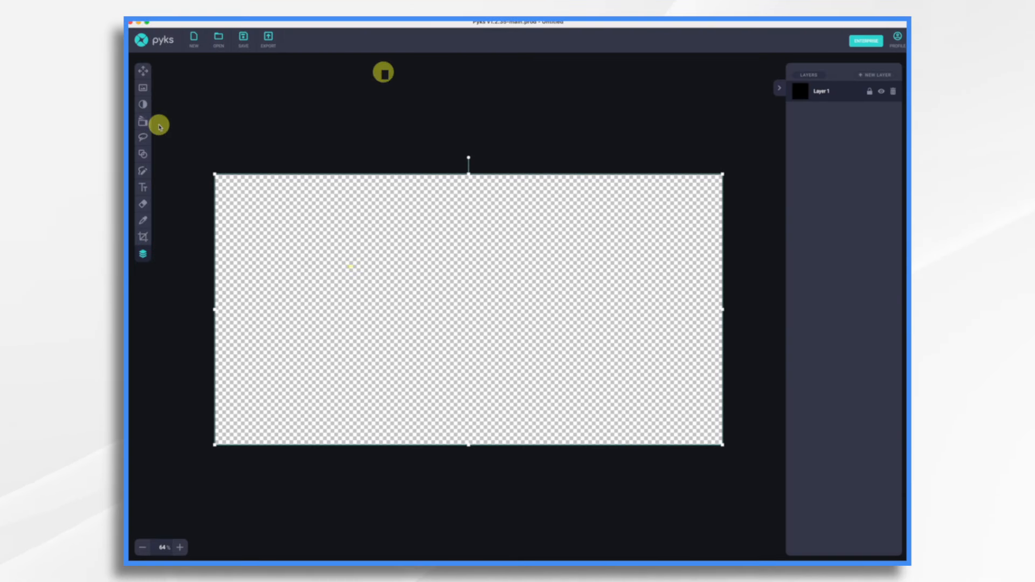
Draw a thin rectangle across the full canvas width with black fill #000000 and no stroke
{"action": "left_click", "coordinate": [143, 154]}
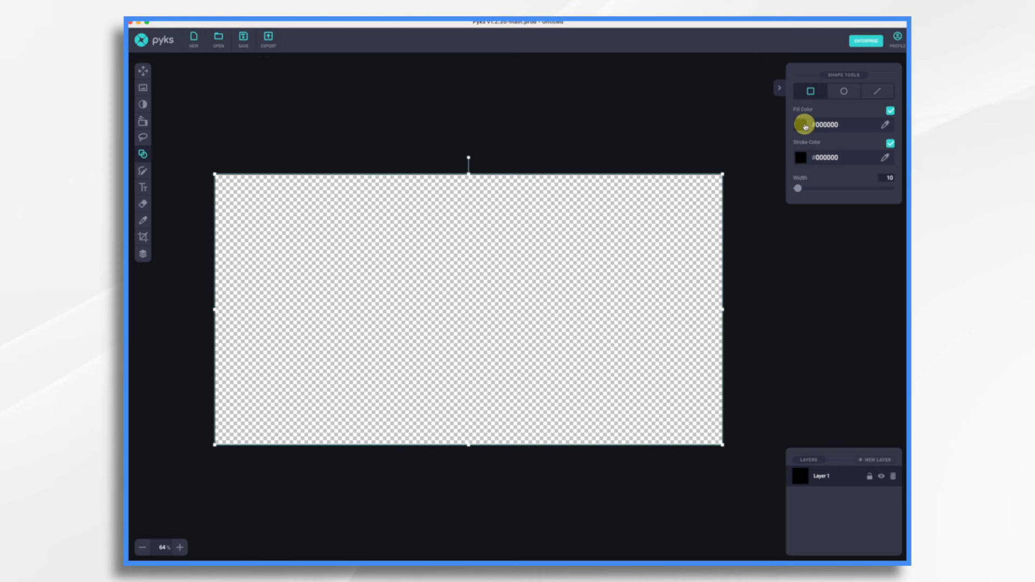
{"action": "left_click", "coordinate": [890, 143]}
{"action": "mouse_move", "coordinate": [220, 251]}
{"action": "left_mouse_down"}
{"action": "mouse_move", "coordinate": [279, 273]}
{"action": "mouse_move", "coordinate": [692, 345]}
{"action": "mouse_move", "coordinate": [744, 344]}
{"action": "mouse_move", "coordinate": [658, 316]}
{"action": "mouse_move", "coordinate": [663, 291]}
{"action": "mouse_move", "coordinate": [730, 280]}
{"action": "mouse_move", "coordinate": [668, 267]}
{"action": "mouse_move", "coordinate": [759, 278]}
{"action": "left_mouse_up"}
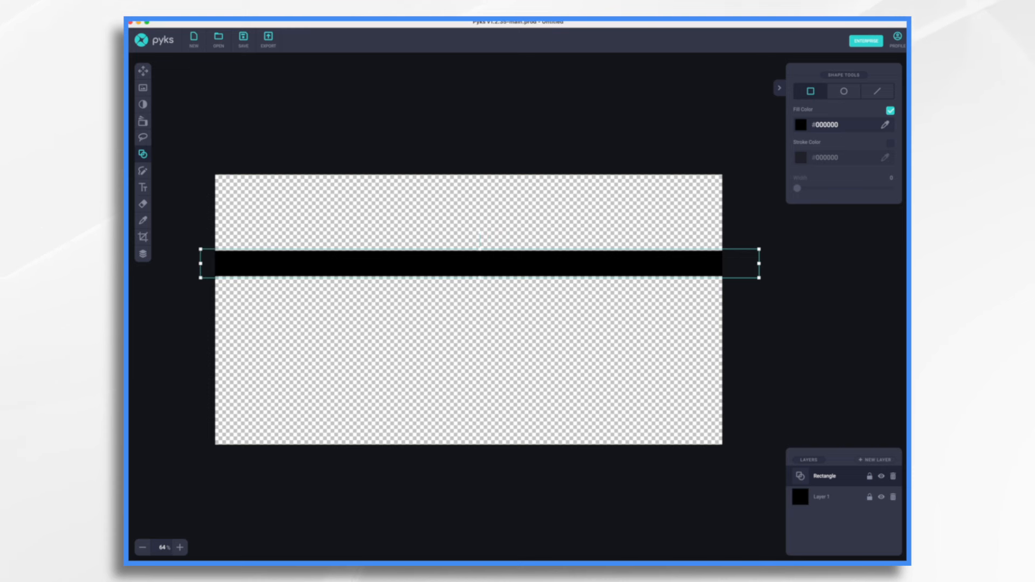
Crop the canvas to a 1920 by about 149 px strip around the black rectangle
{"action": "left_click", "coordinate": [143, 236]}
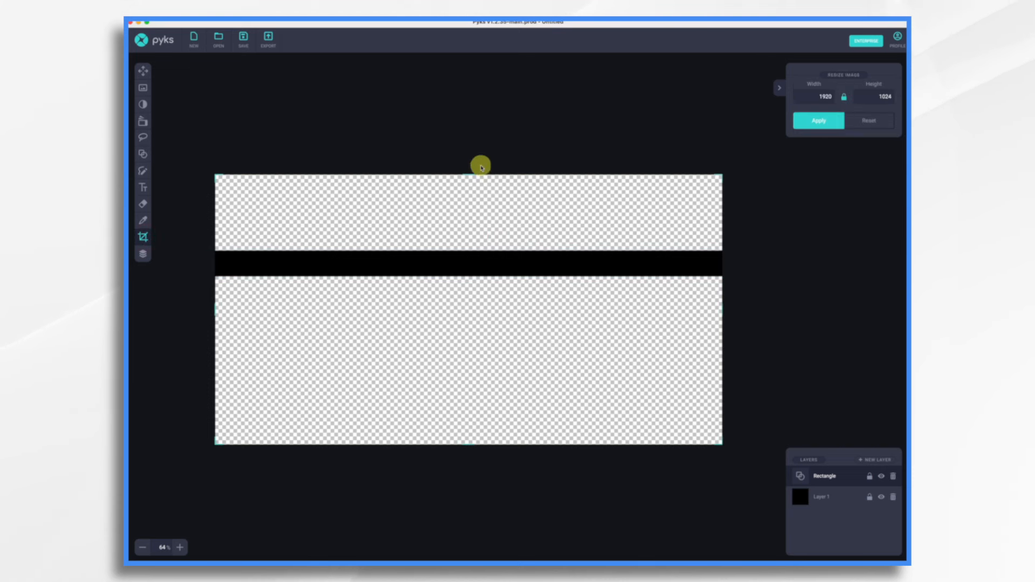
{"action": "left_click_drag", "start_coordinate": [469, 174], "coordinate": [467, 244]}
{"action": "left_click_drag", "start_coordinate": [470, 443], "coordinate": [486, 282]}
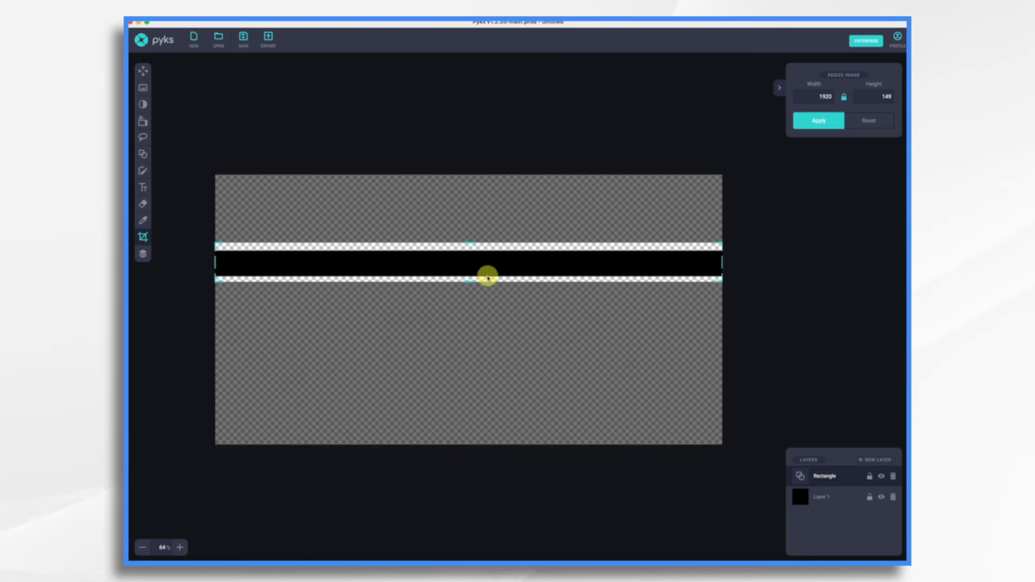
{"action": "left_click", "coordinate": [823, 122]}
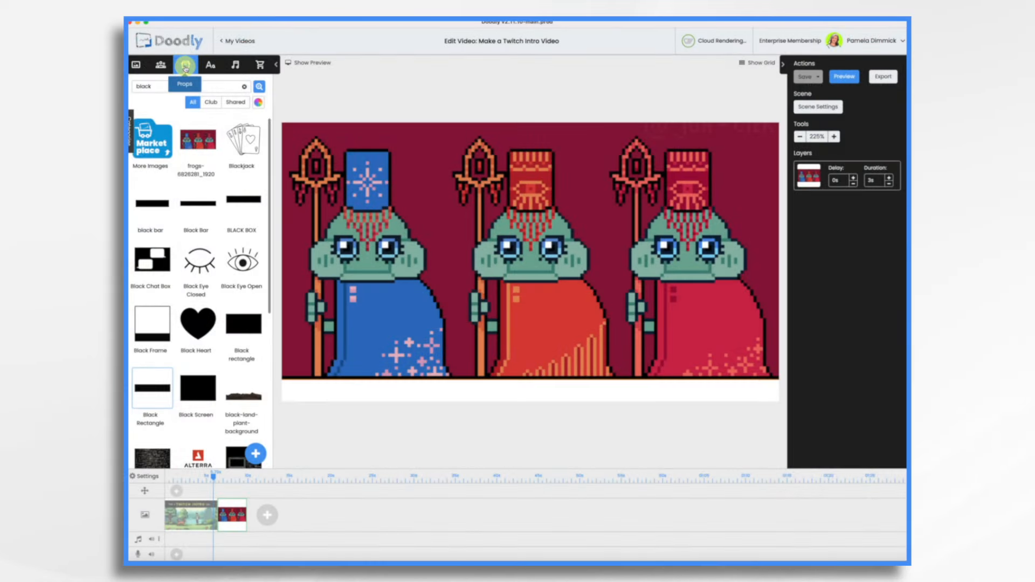
Switch to Doodly and import the thin black bar image as a new prop for the frogs scene
{"action": "left_click", "coordinate": [257, 459]}
{"action": "left_click_drag", "start_coordinate": [649, 226], "coordinate": [535, 289]}
{"action": "left_click", "coordinate": [576, 360]}
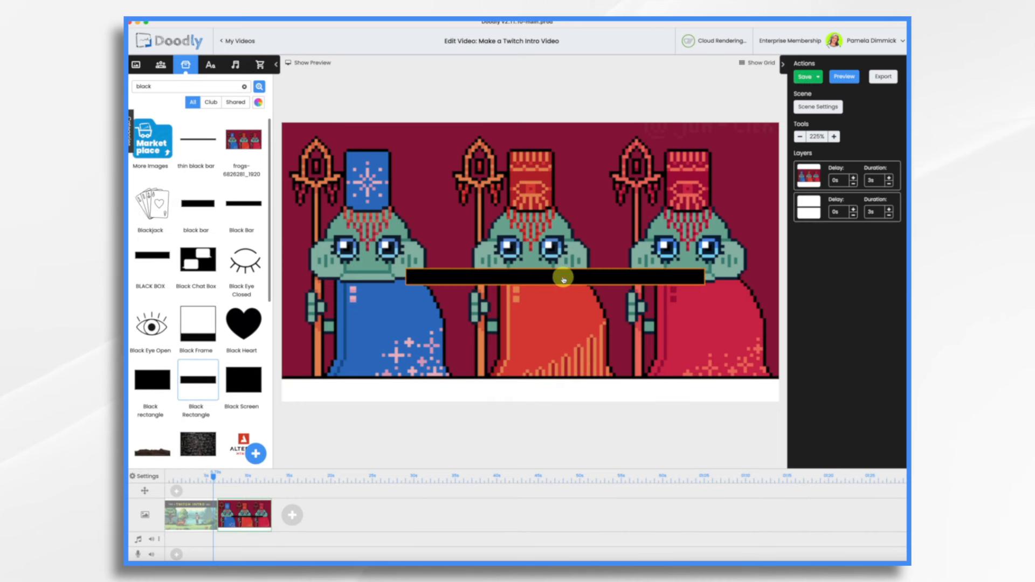
Move the thin black bar to the scene's lower edge and enlarge it to cover the white strip across the full width
{"action": "left_click_drag", "start_coordinate": [563, 278], "coordinate": [442, 388]}
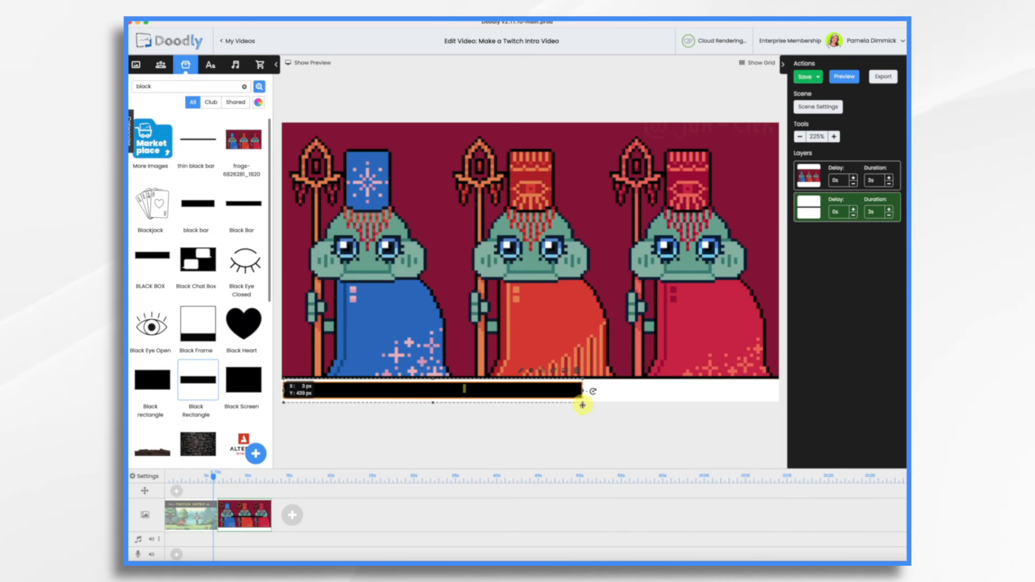
{"action": "left_click_drag", "start_coordinate": [583, 403], "coordinate": [711, 457]}
{"action": "left_click_drag", "start_coordinate": [506, 381], "coordinate": [503, 362]}
Add Silkscreen-Regular text over the black bar in the frogs scene and enter "Welcome to Acme Gaming!" as its wording
{"action": "left_click", "coordinate": [210, 64]}
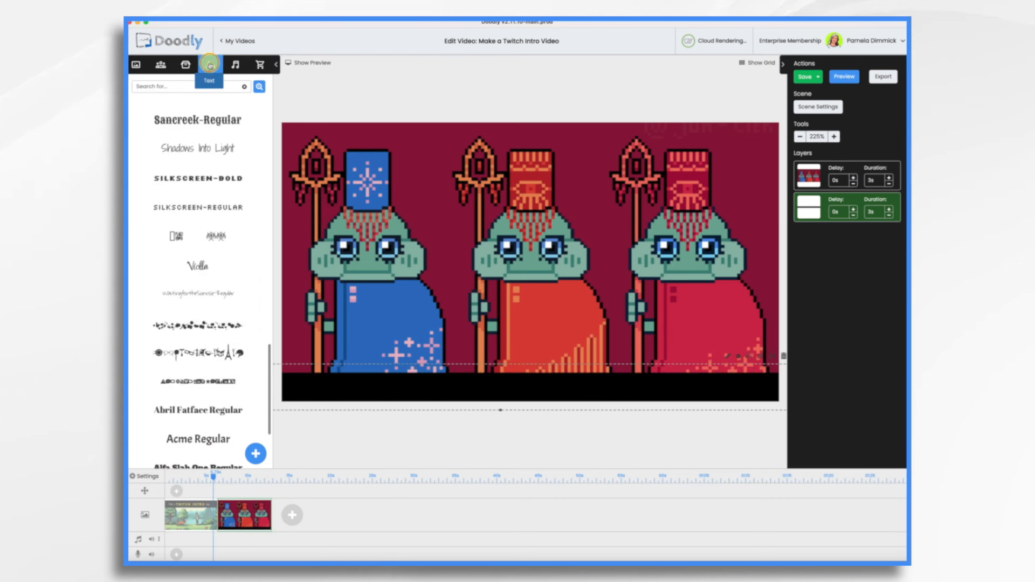
{"action": "left_click", "coordinate": [187, 521]}
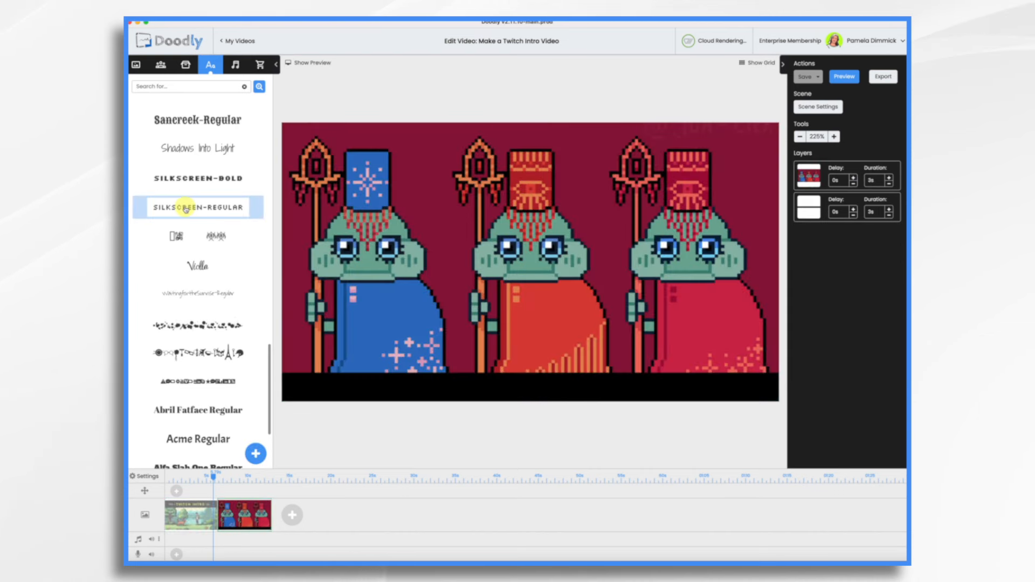
{"action": "left_click_drag", "start_coordinate": [186, 208], "coordinate": [541, 367]}
{"action": "double_click", "coordinate": [513, 385]}
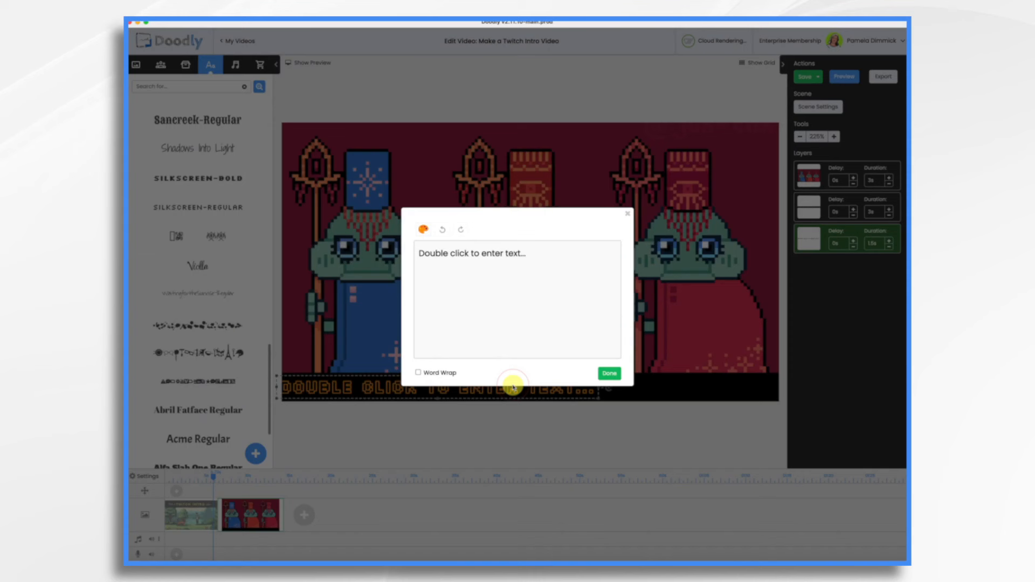
{"action": "triple_click", "coordinate": [533, 251]}
{"action": "type", "text": "Welcome to Acme Gaming!"}
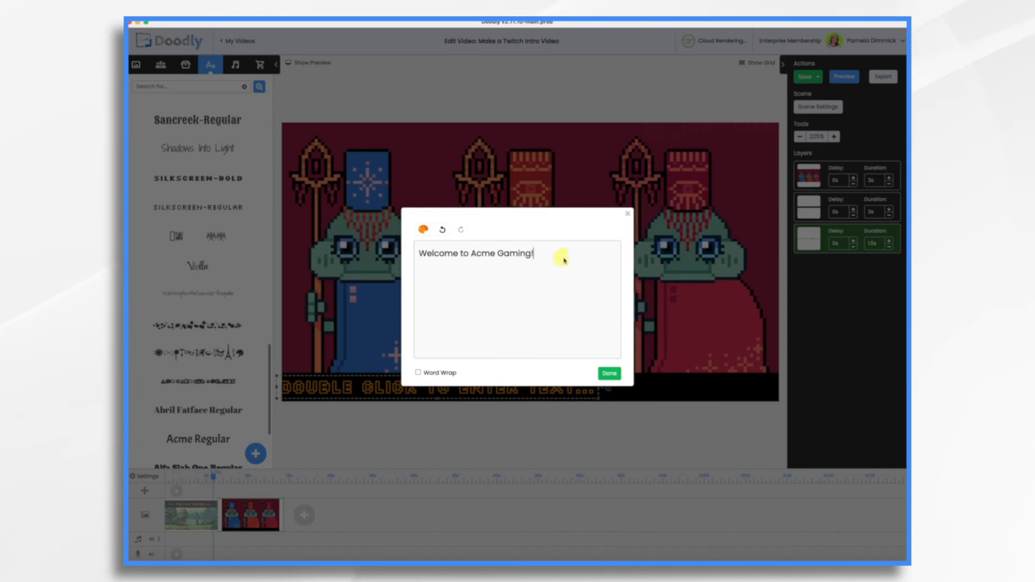